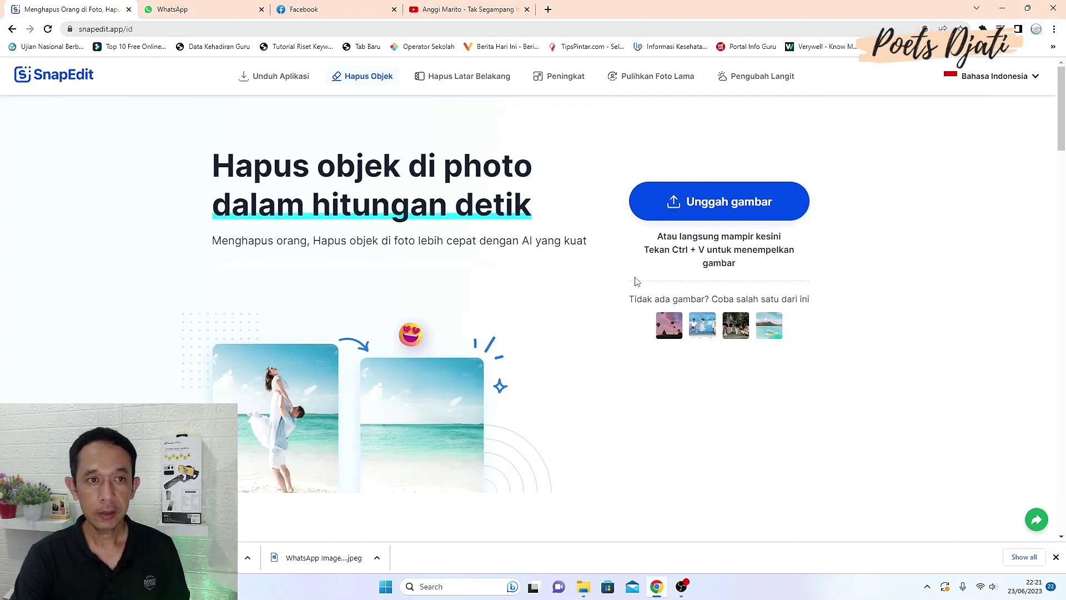
Reveal and select the full SnapEdit site address in the browser's address bar
left_click(164, 28)
left_click(164, 29)
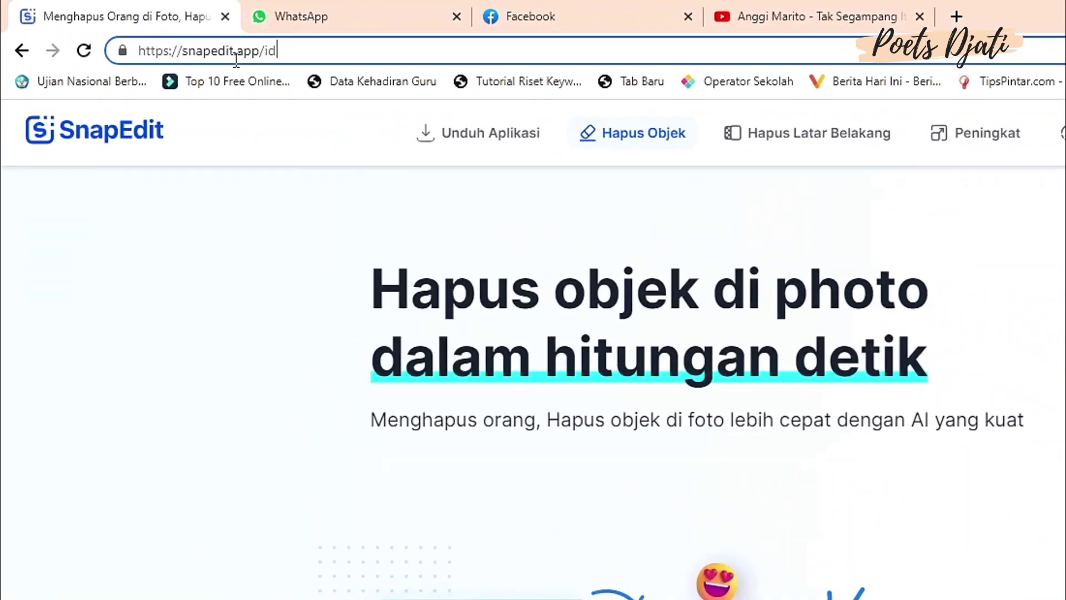
left_click_drag(316, 59, 97, 53)
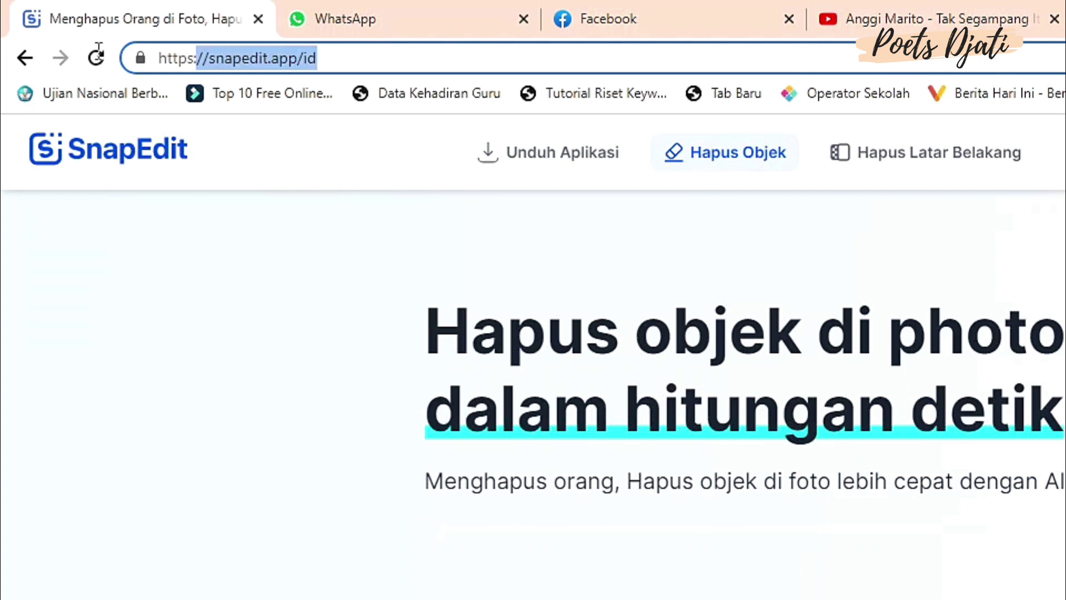
left_click(213, 463)
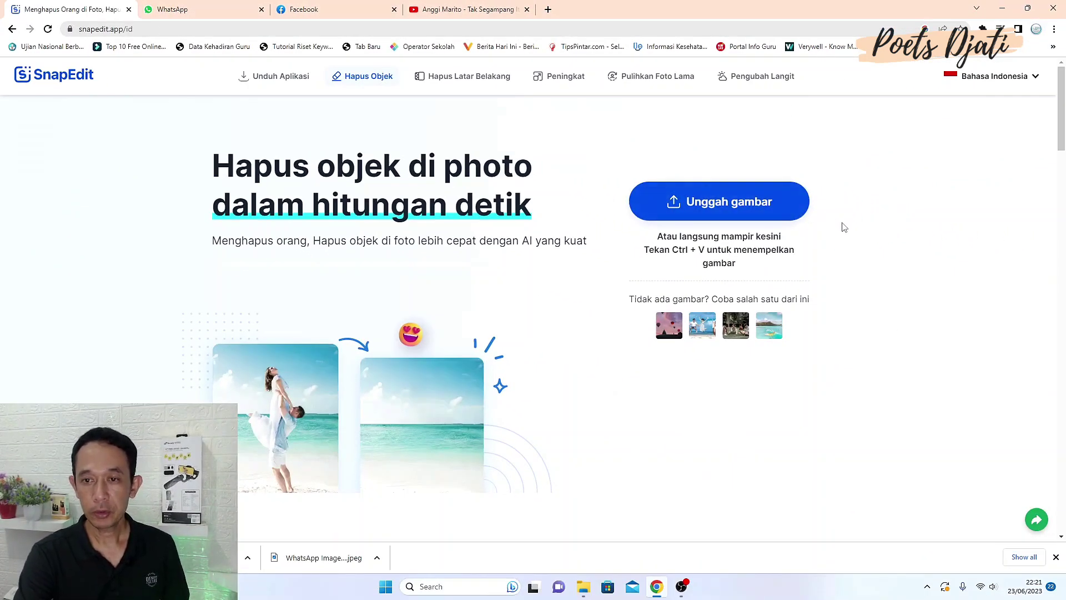
Upload the WhatsApp registration photo from the Downloads folder into the editor
left_click(719, 211)
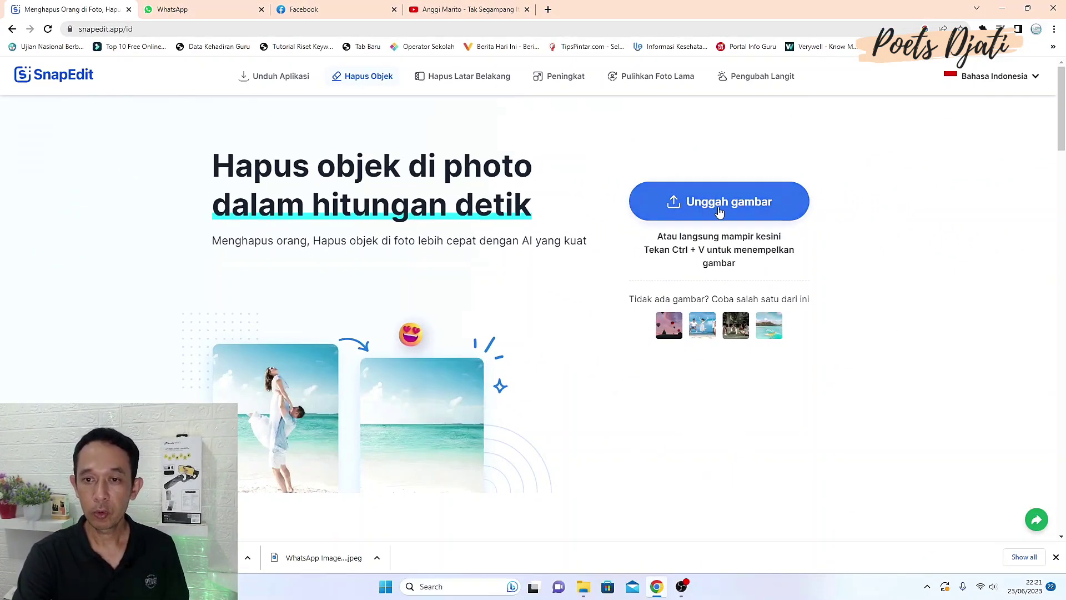
left_click(733, 208)
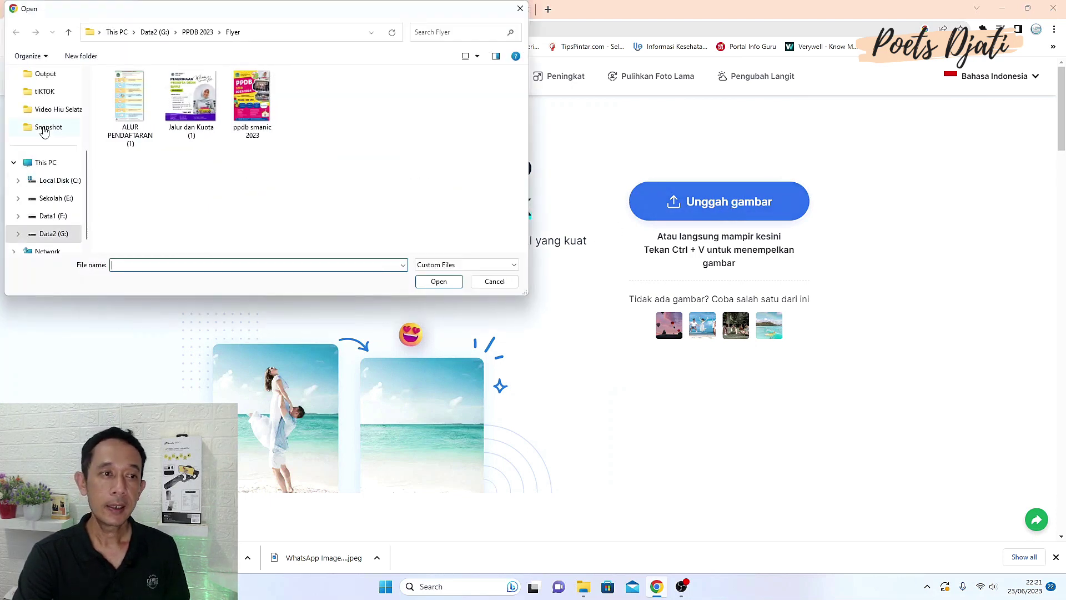
scroll(47, 145, "up", 2)
scroll(56, 173, "up", 1)
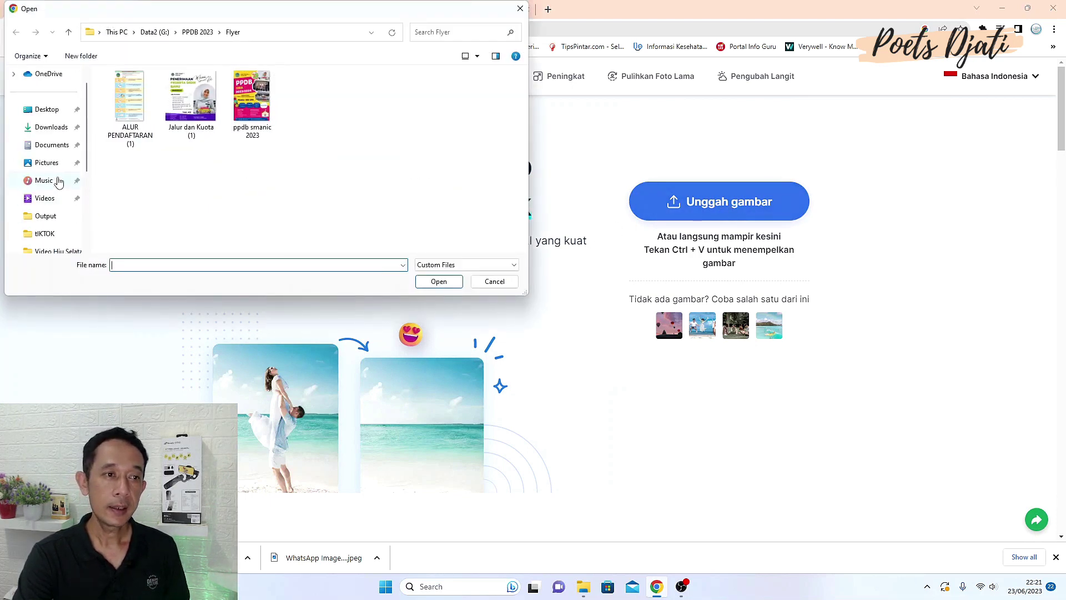
left_click(51, 128)
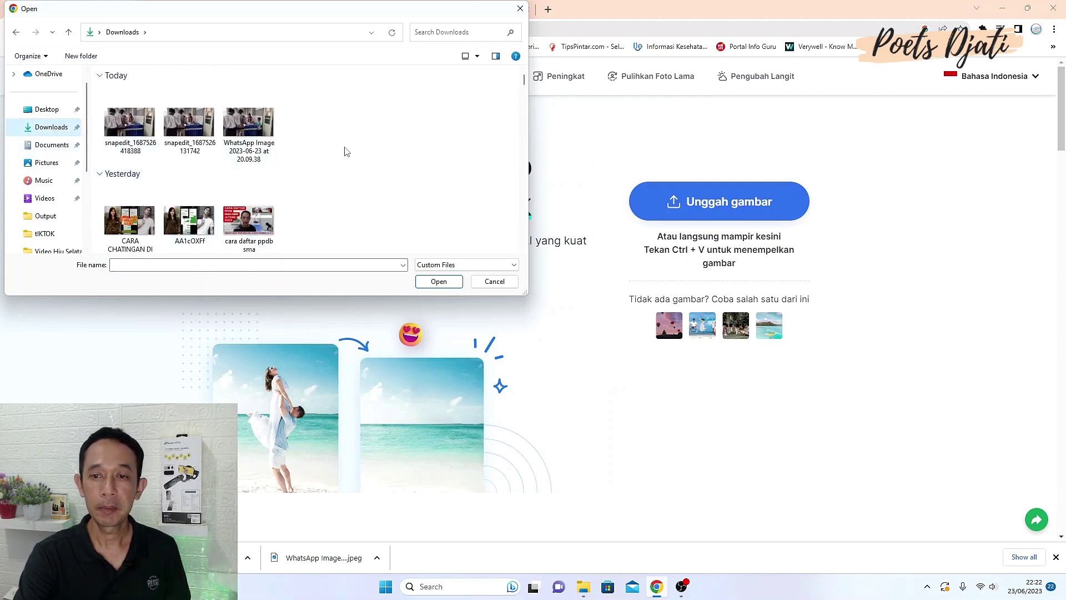
mouse_move(248, 125)
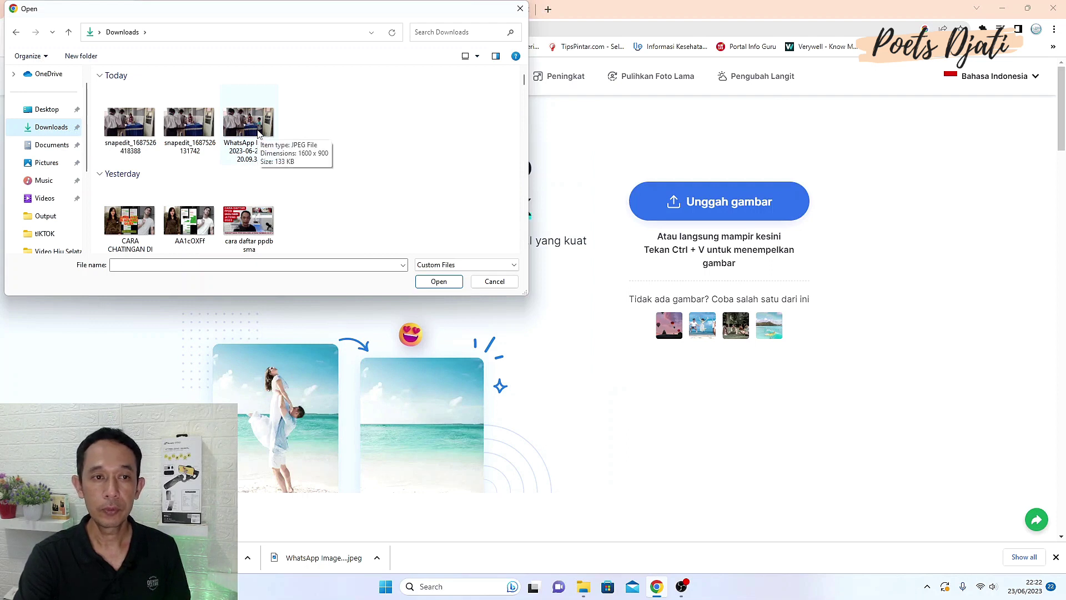
left_click(259, 133)
left_click(439, 281)
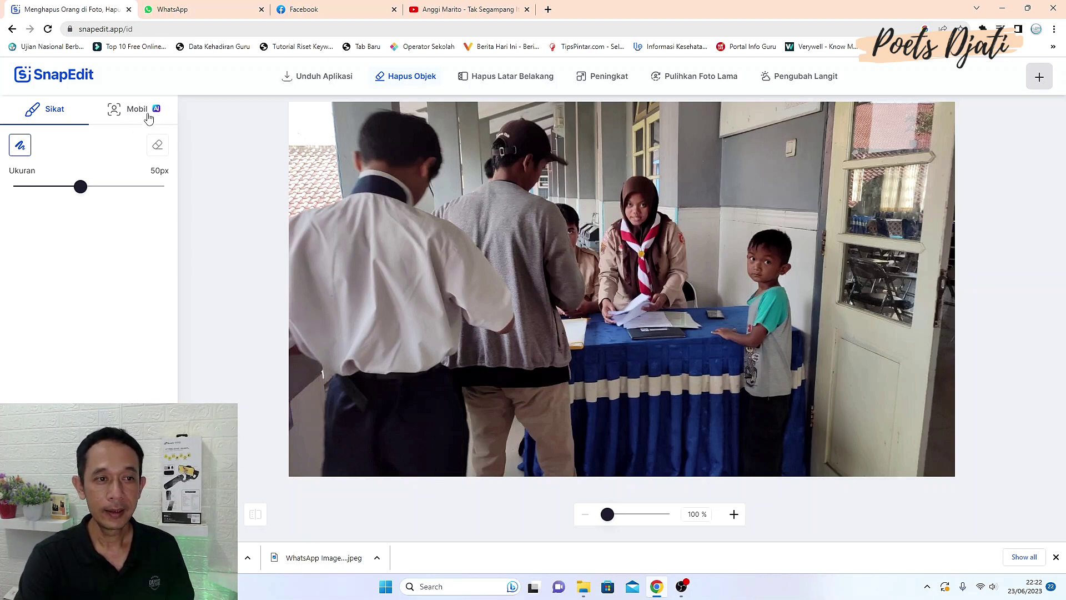
Run Mobil AI detection, which outlines 11 objects including people, chairs, a book and a phone
left_click(152, 113)
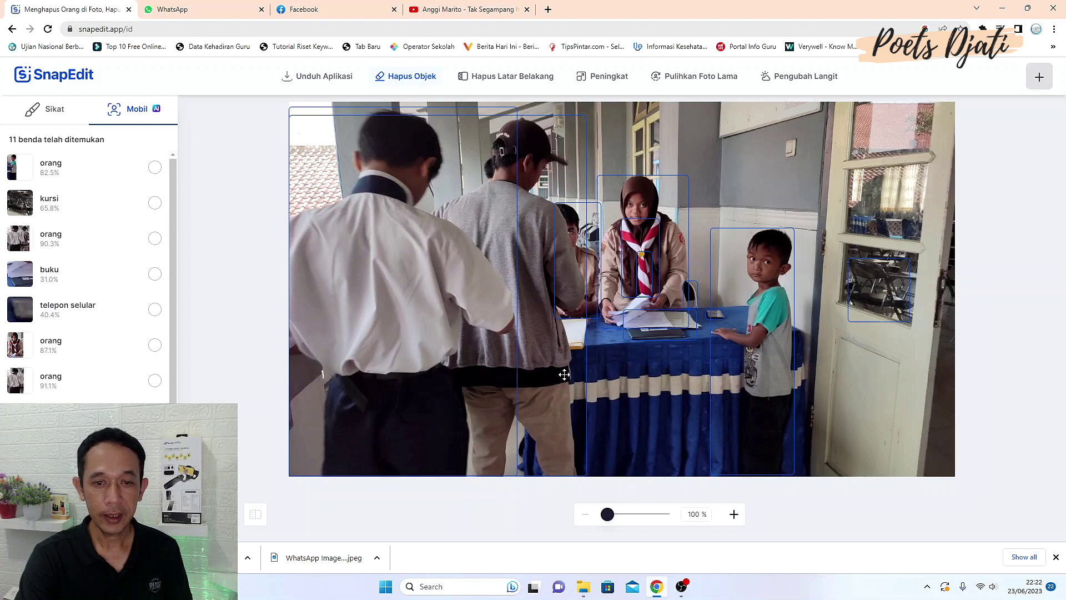
scroll(158, 379, "down", 1)
scroll(155, 380, "up", 1)
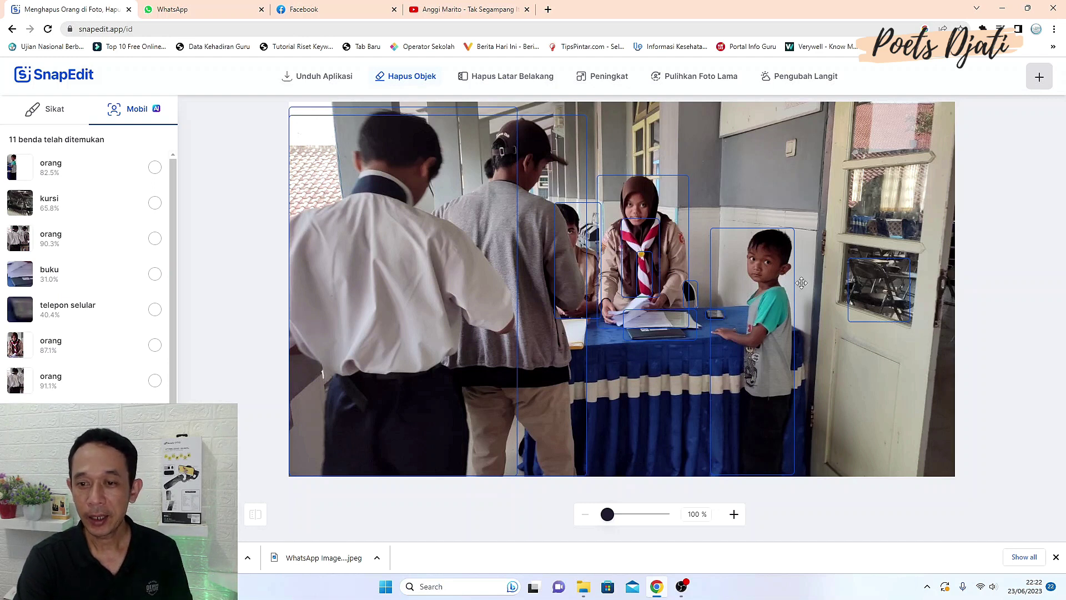
left_click(771, 291)
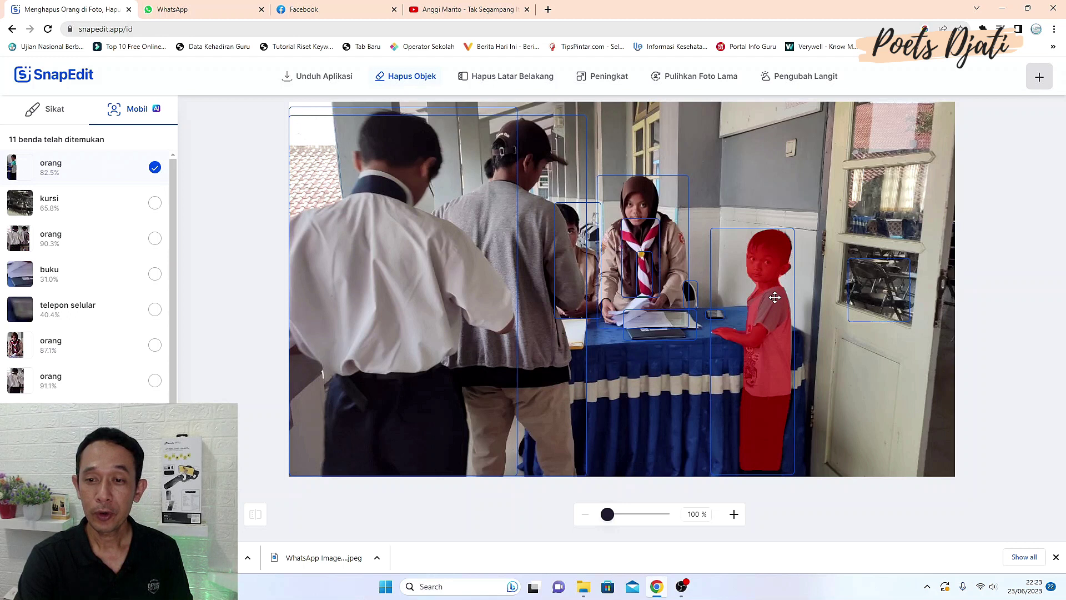
left_click(155, 168)
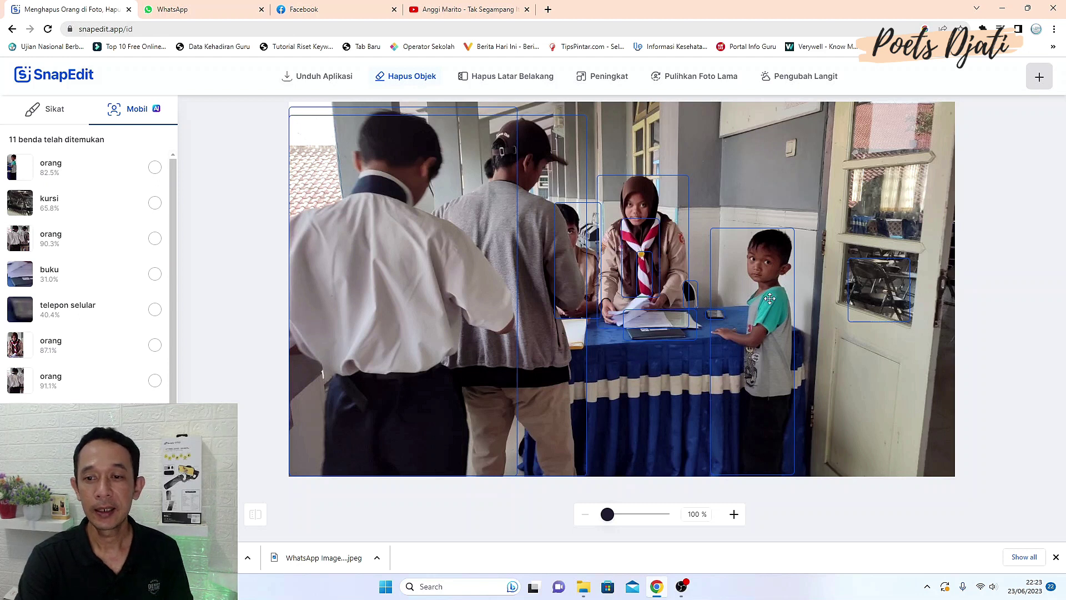
left_click(155, 167)
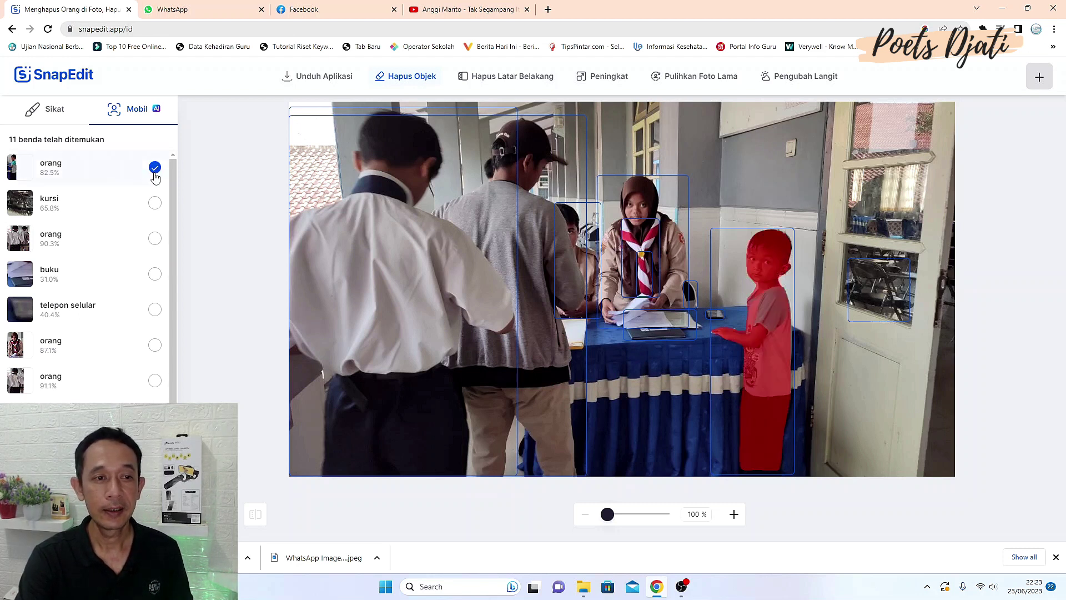
left_click(155, 168)
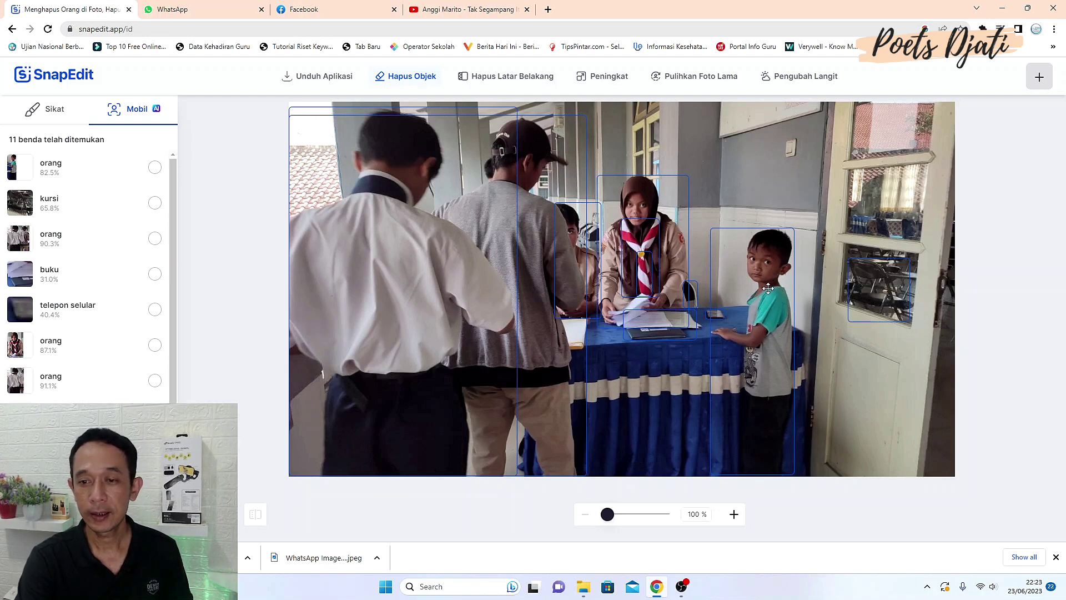
Erase the boy in the green shirt, the 82.5% 'orang' entry, from the photo
left_click(773, 293)
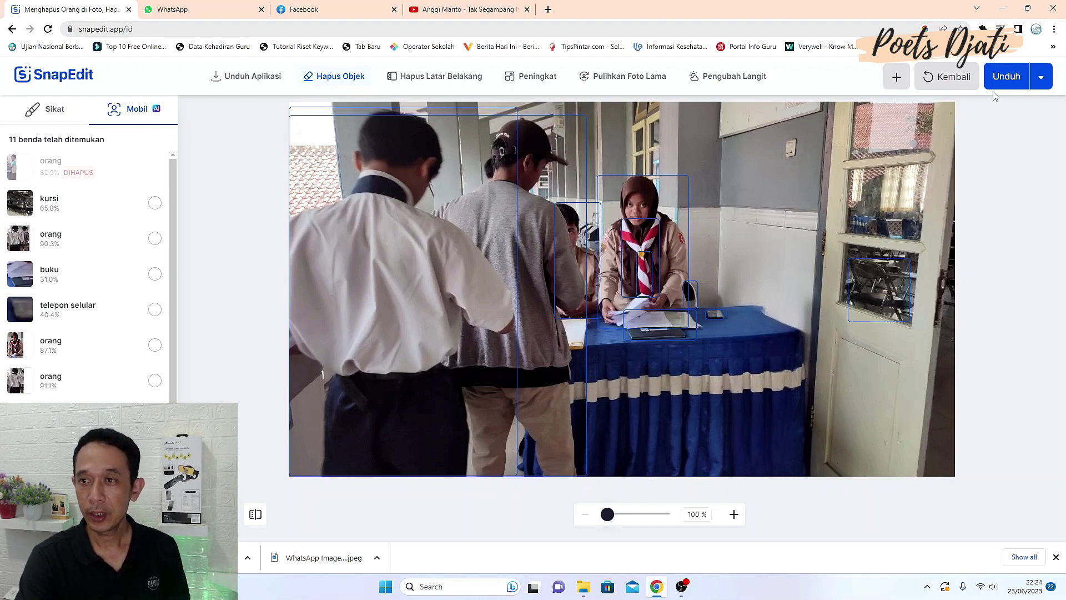
Download the edited photo in HD resolution as a JPG
left_click(1008, 80)
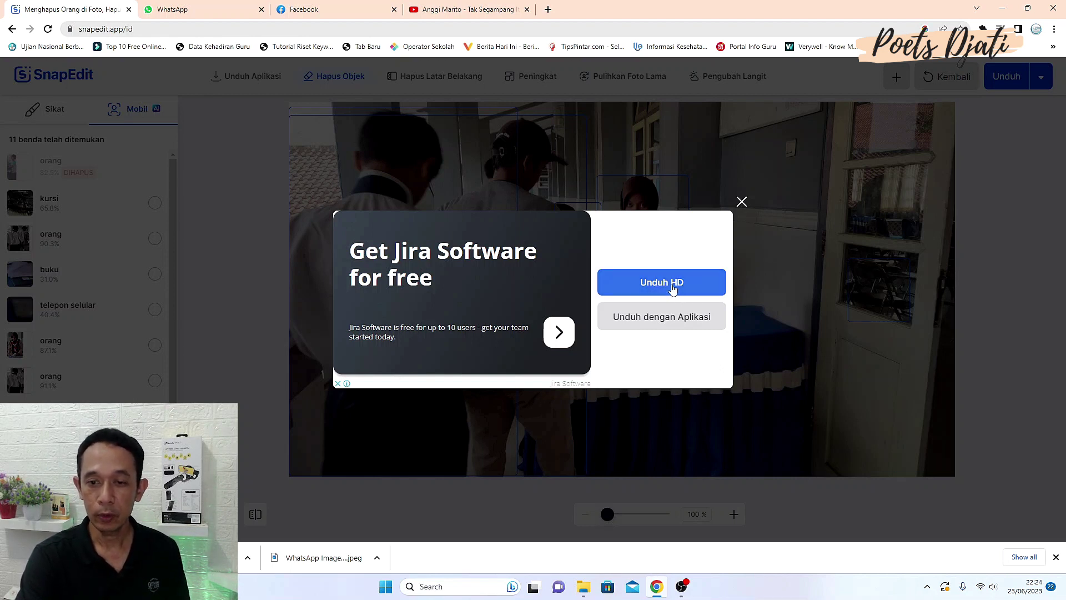
left_click(673, 286)
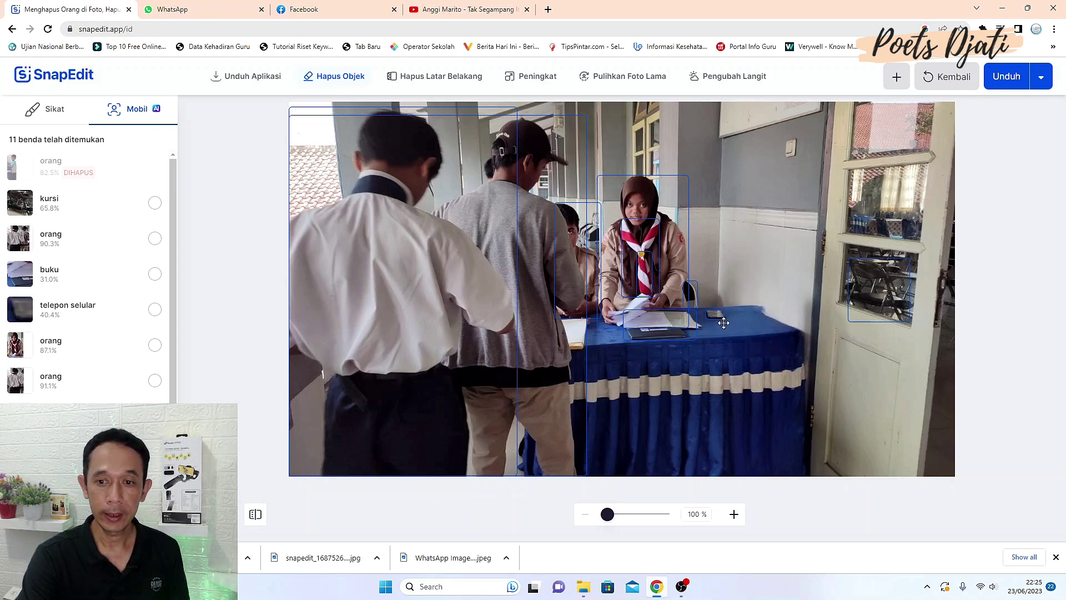
Mark the 'telepon selular' mobile phone on the table for removal
left_click(155, 310)
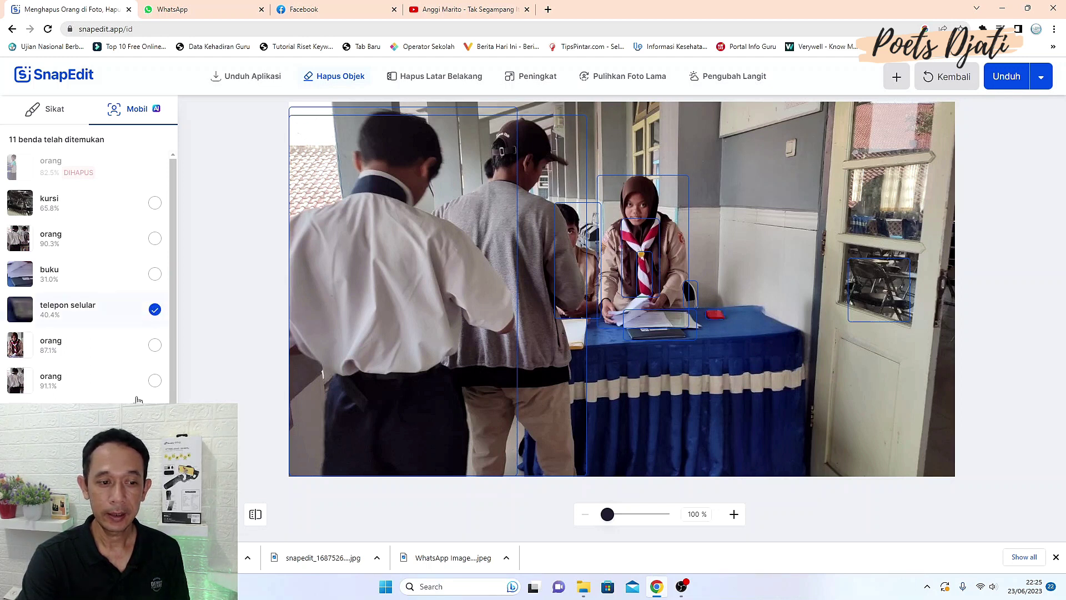